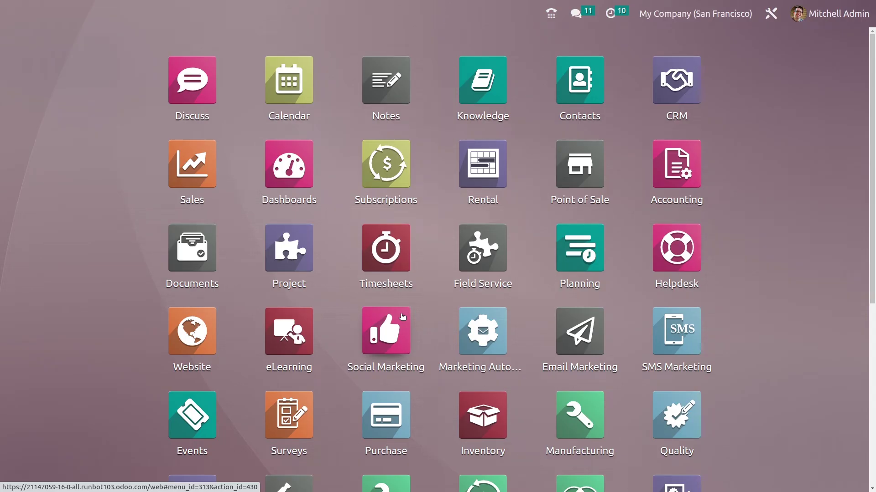
# - Launch the Point of Sale app by searching 'POS' in the command palette
pyautogui.write('POS')
pyautogui.press('Return')
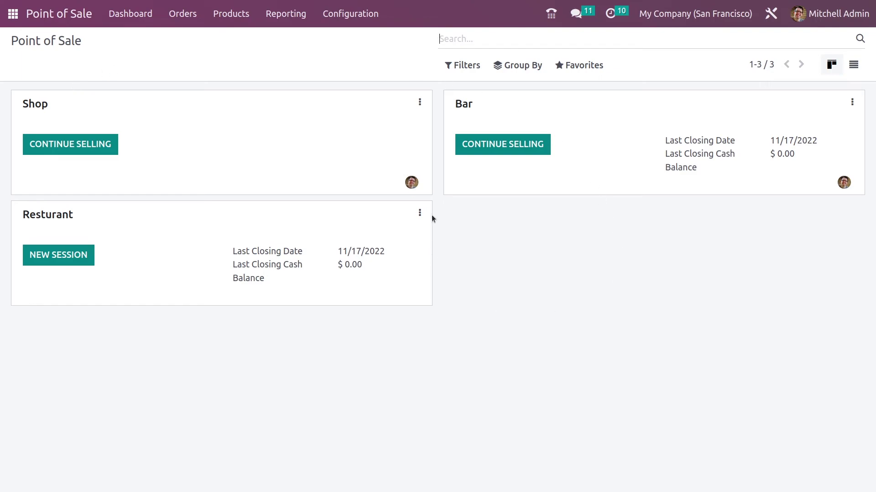
# - Edit the Resturant outlet's configuration and go on to the full Point of Sale settings
pyautogui.click(419, 213)
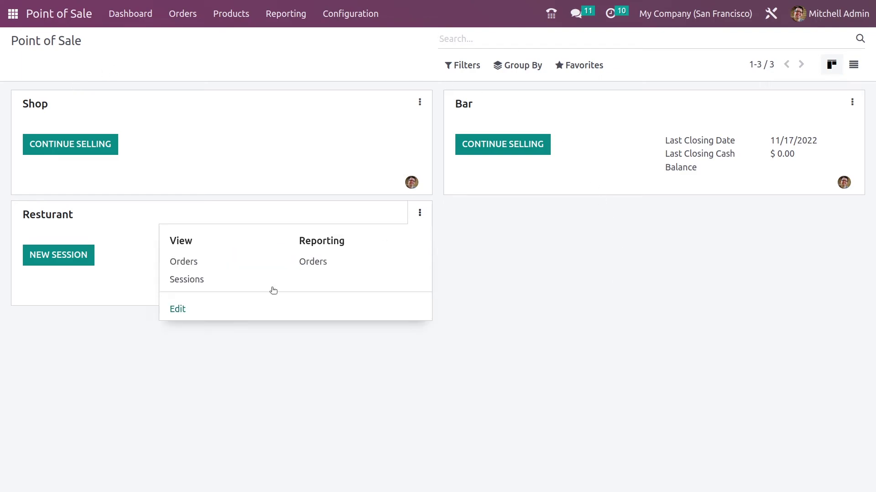
pyautogui.click(178, 310)
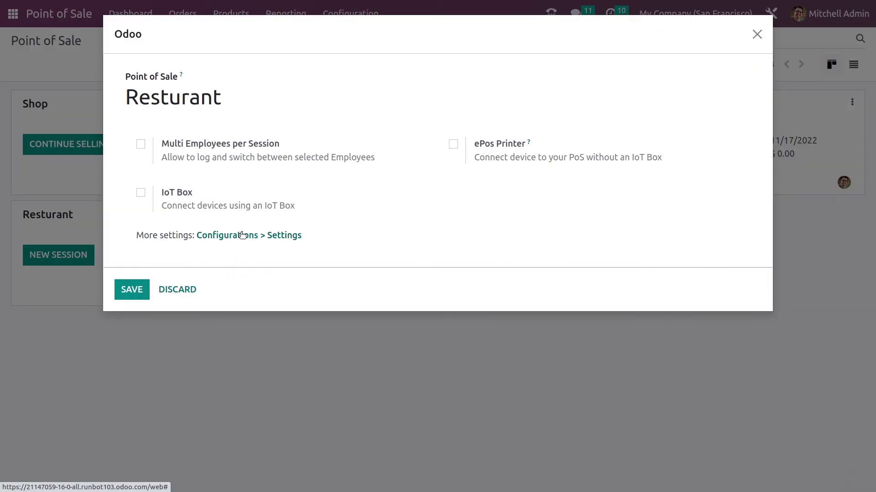
pyautogui.click(242, 235)
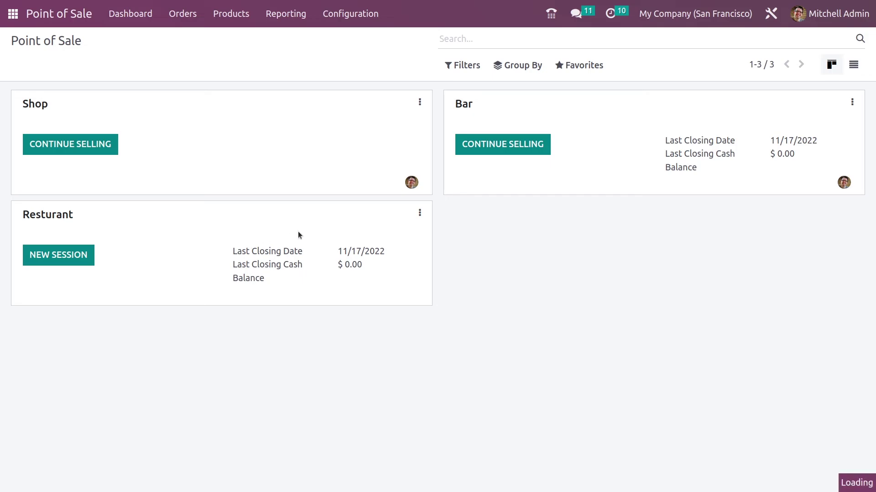
# - Enable Tips in the Payment section, using the [TIPS] Tips product, and save
pyautogui.scroll(-7, 298, 235)
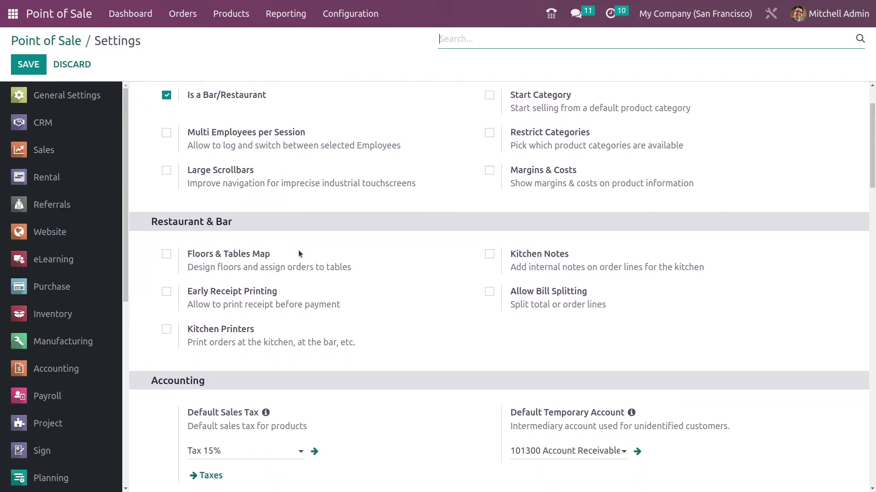
pyautogui.scroll(-10, 301, 279)
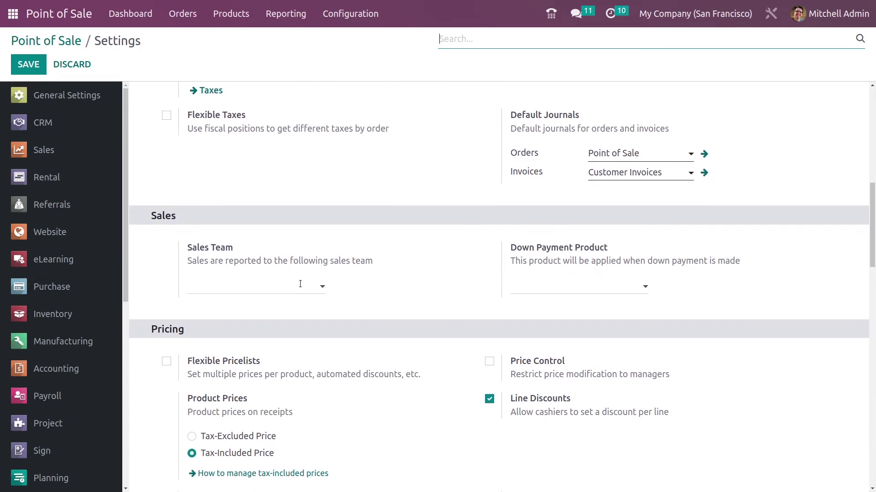
pyautogui.scroll(-5, 285, 303)
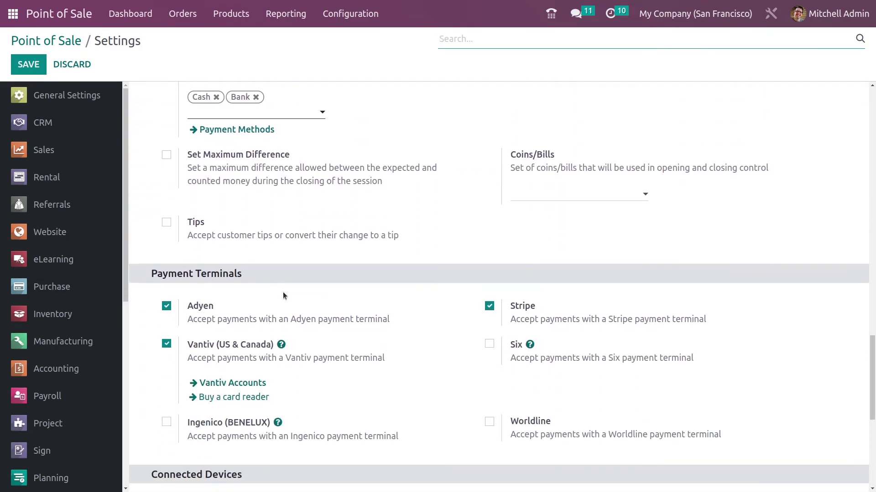
pyautogui.scroll(2, 175, 243)
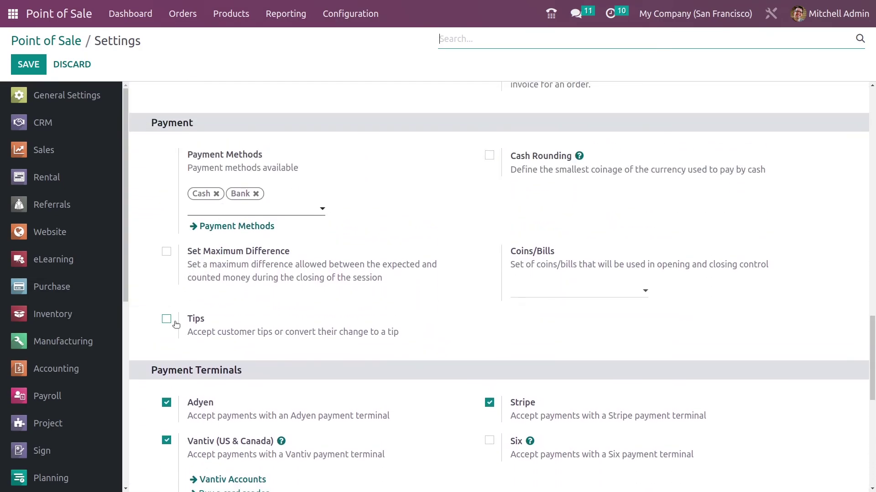
pyautogui.click(169, 322)
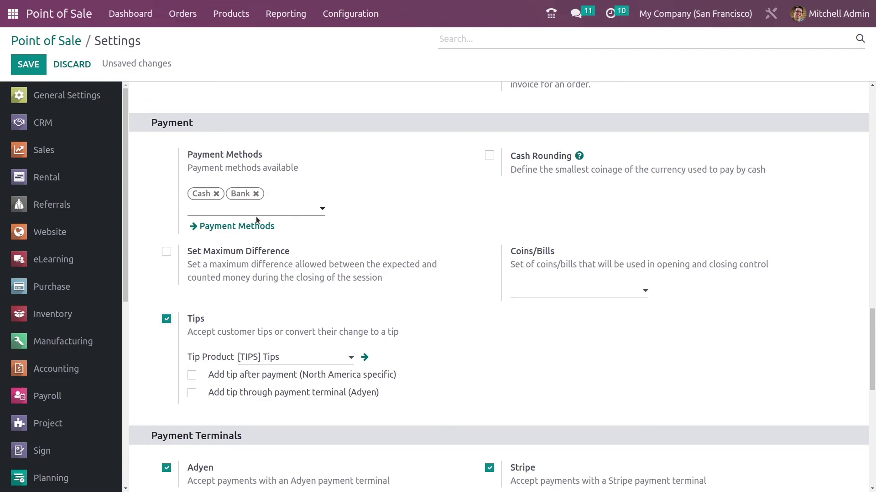
pyautogui.click(31, 68)
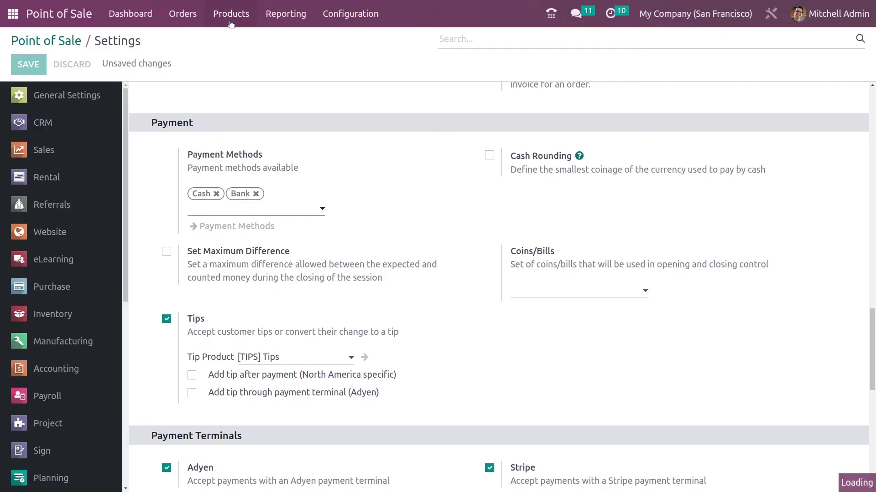
# - Open the Products list from the Products menu
pyautogui.click(231, 14)
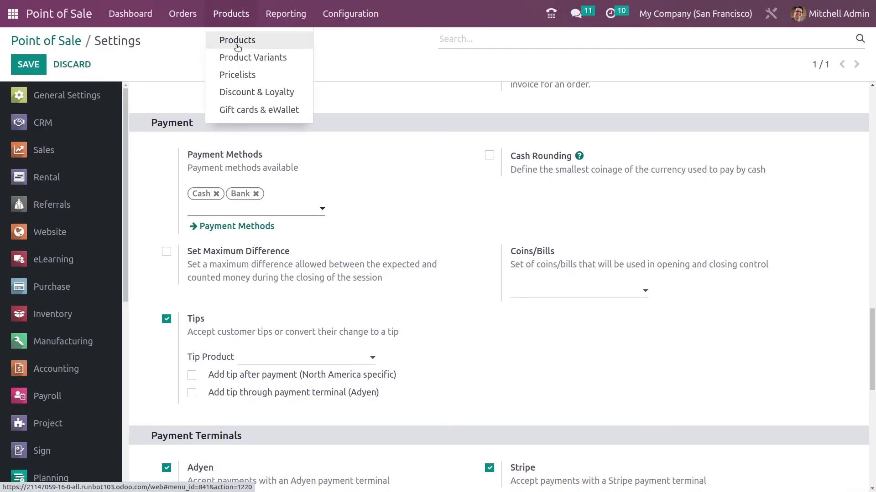
pyautogui.click(237, 41)
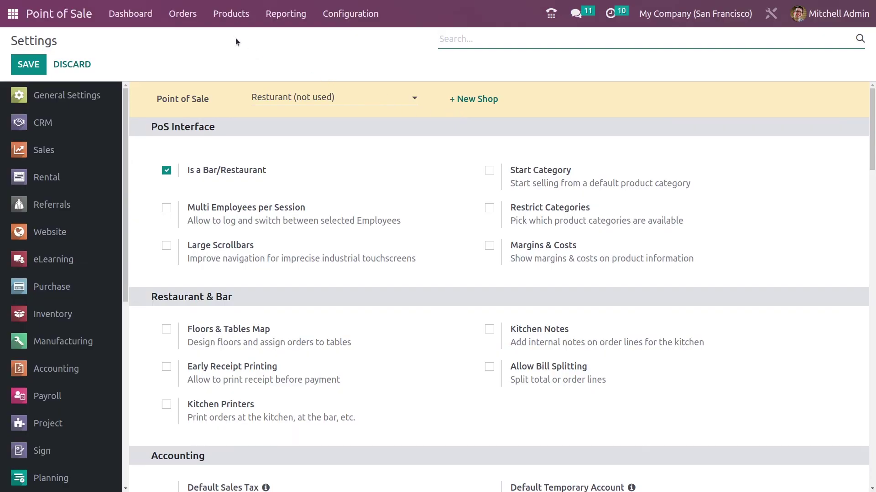
pyautogui.click(230, 13)
pyautogui.click(235, 37)
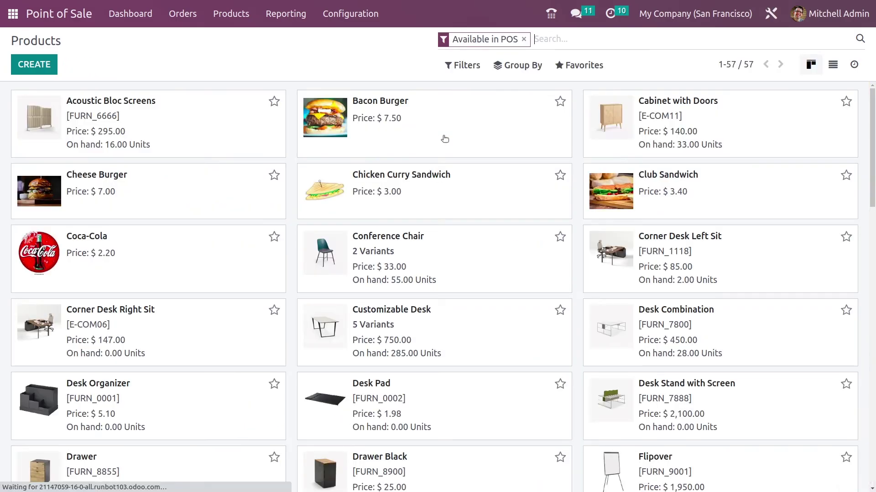
# - Search all products for 'TIPS' and review the $1.00 consumable Tips product record
pyautogui.click(524, 40)
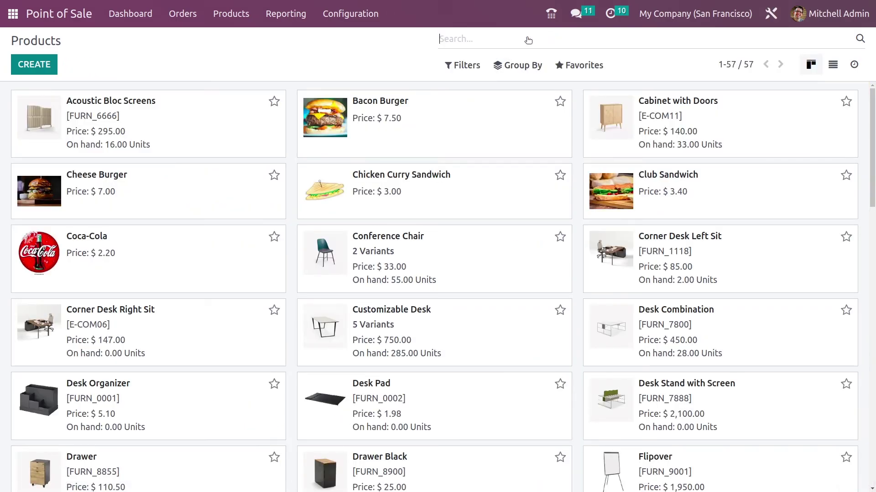
pyautogui.write('TIPS')
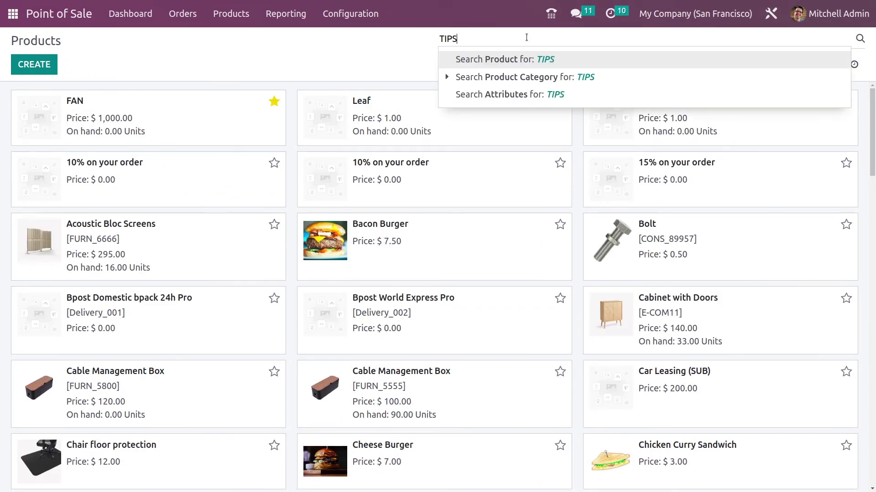
pyautogui.press('Return')
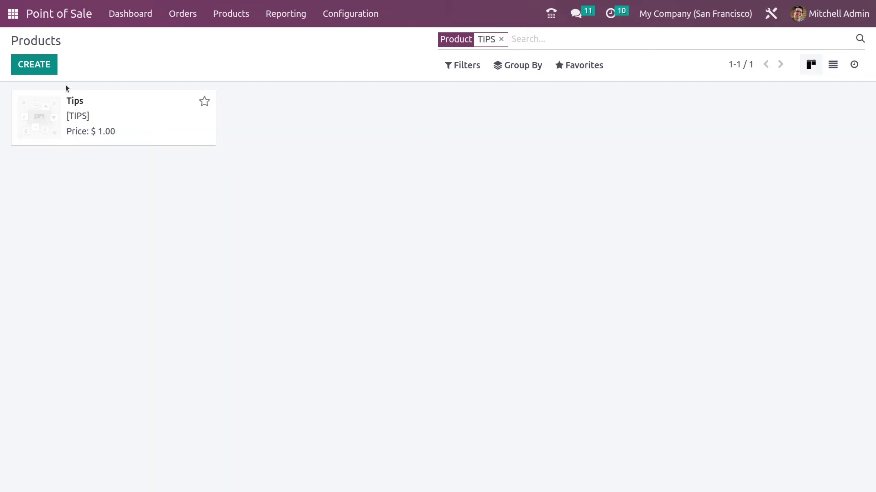
pyautogui.click(129, 119)
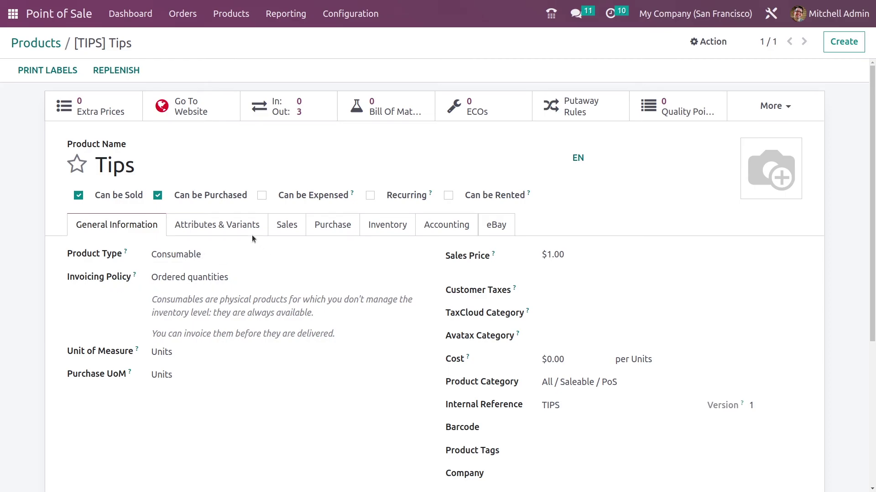
pyautogui.click(79, 16)
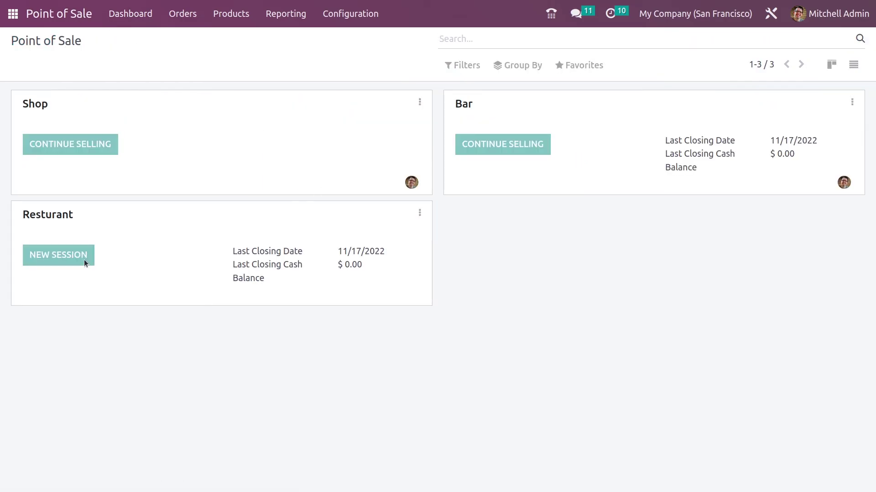
# - Start a new Resturant session and add two Bacon Burgers to the order
pyautogui.click(86, 262)
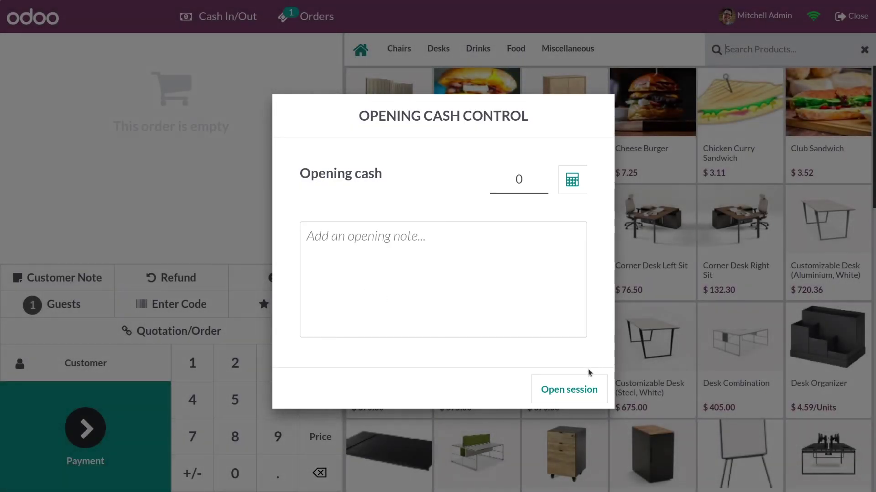
pyautogui.click(582, 389)
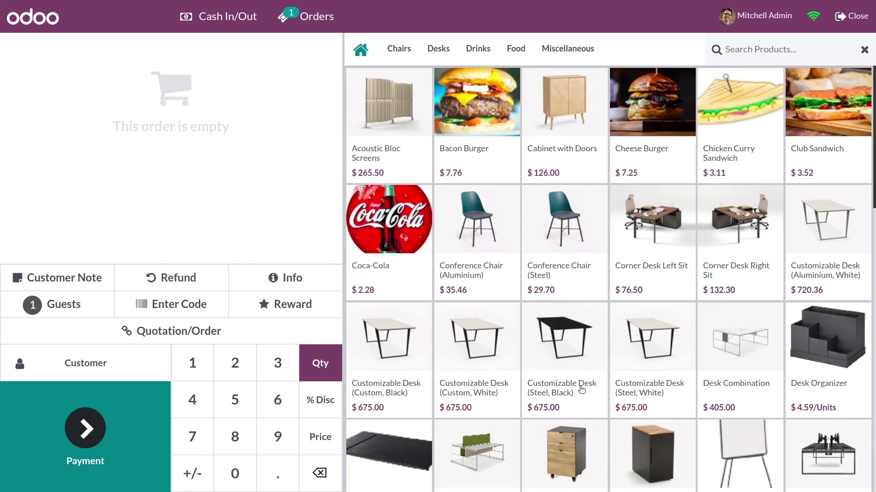
pyautogui.click(496, 119)
pyautogui.click(496, 118)
# - Assign a customer to the order and pay the $15.53 total in cash
pyautogui.click(129, 373)
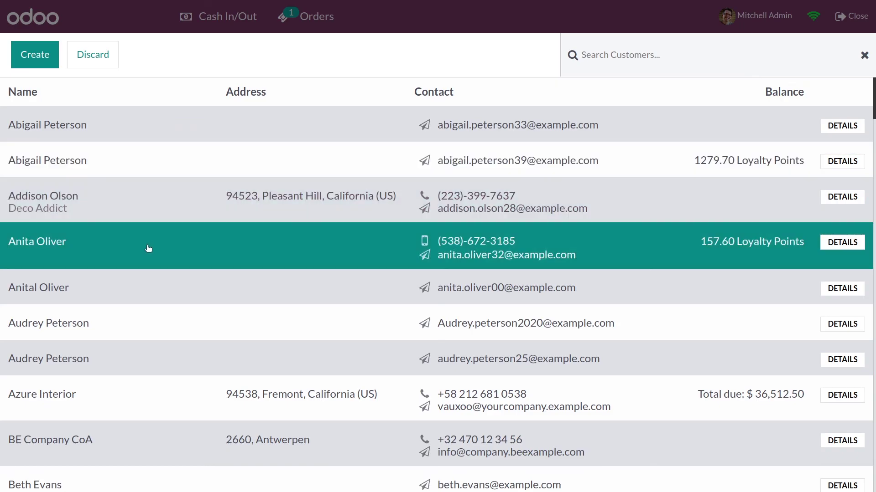
pyautogui.click(148, 249)
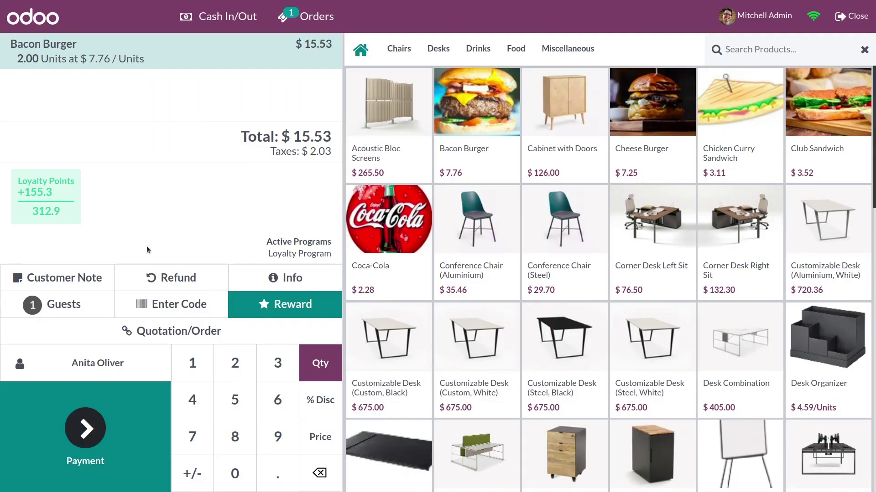
pyautogui.click(113, 423)
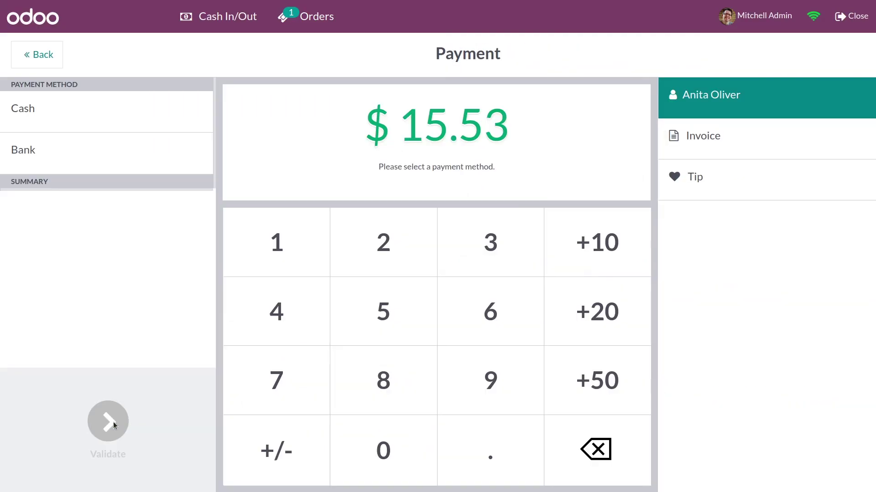
pyautogui.click(130, 126)
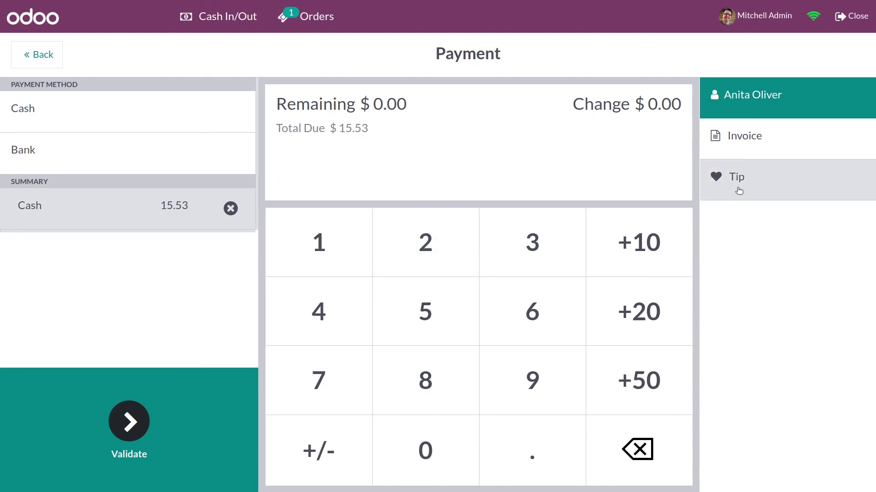
# - Add a $26.00 tip to the Bacon Burger order
pyautogui.click(758, 190)
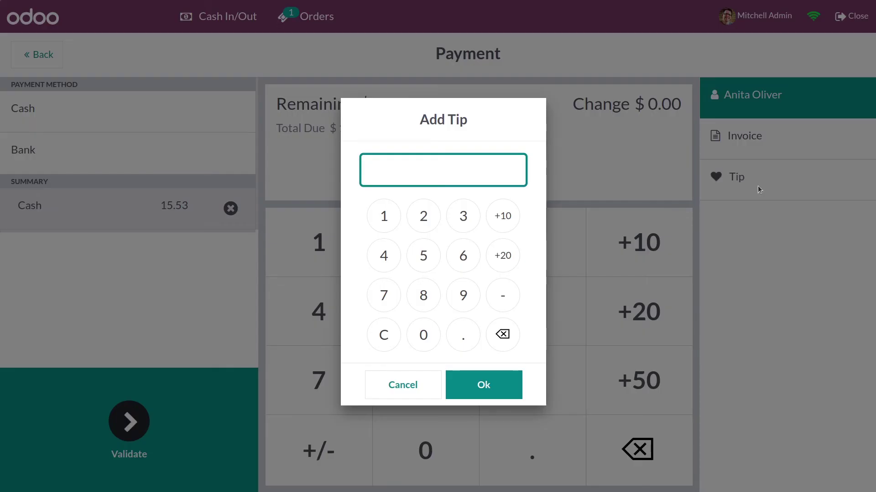
pyautogui.click(421, 213)
pyautogui.click(460, 250)
pyautogui.click(481, 384)
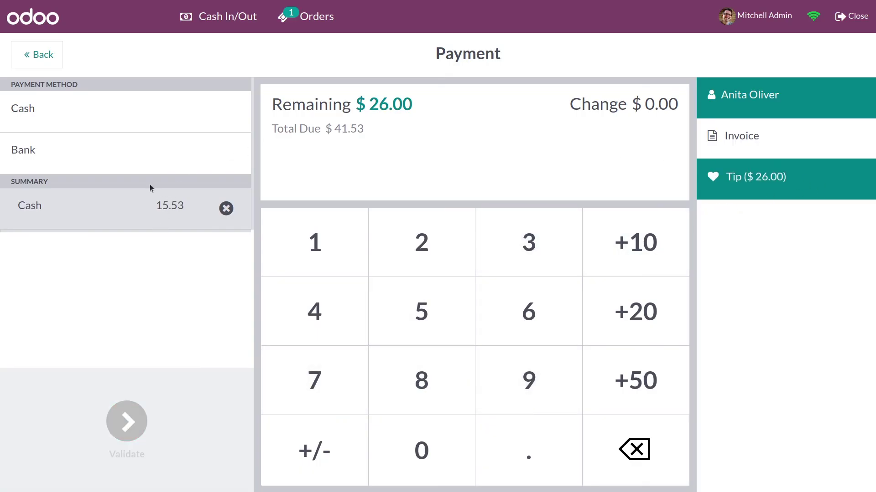
# - Replace the $15.53 cash line with $41.53 cash and validate the order
pyautogui.click(226, 209)
pyautogui.click(117, 111)
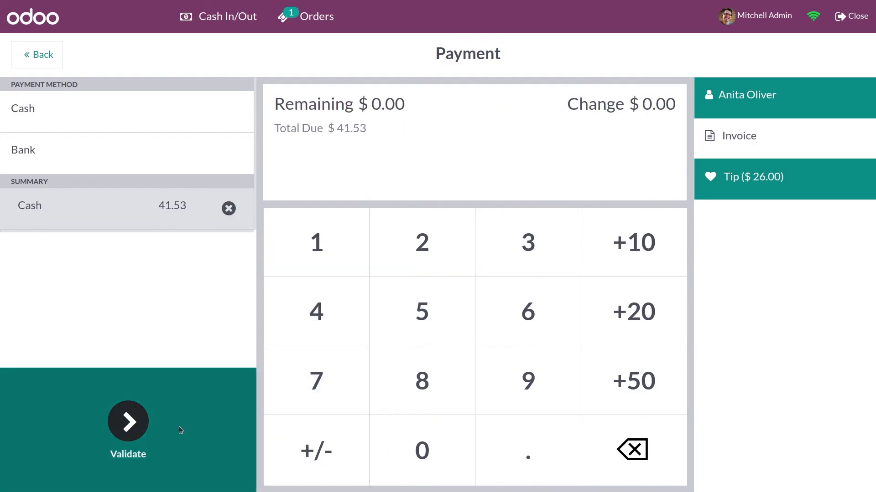
pyautogui.click(126, 424)
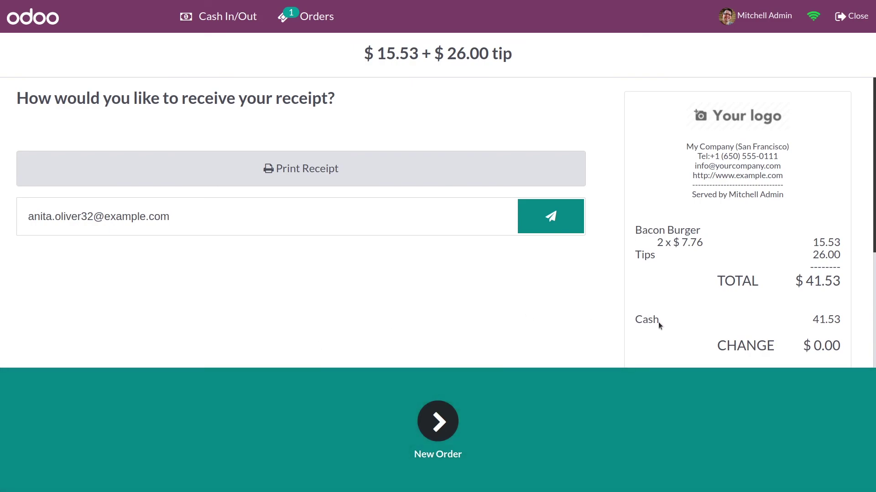
pyautogui.scroll(-2, 663, 323)
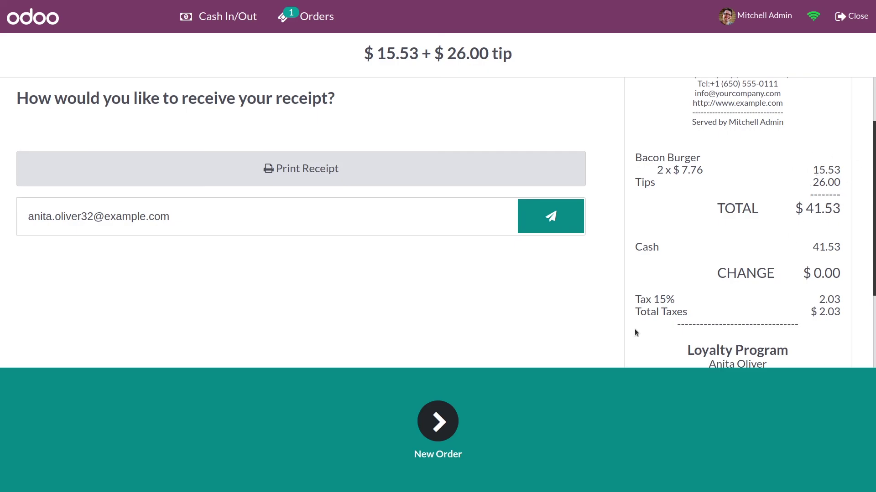
# - Start a new order with a Chicken Curry Sandwich and a Cheese Burger
pyautogui.click(433, 428)
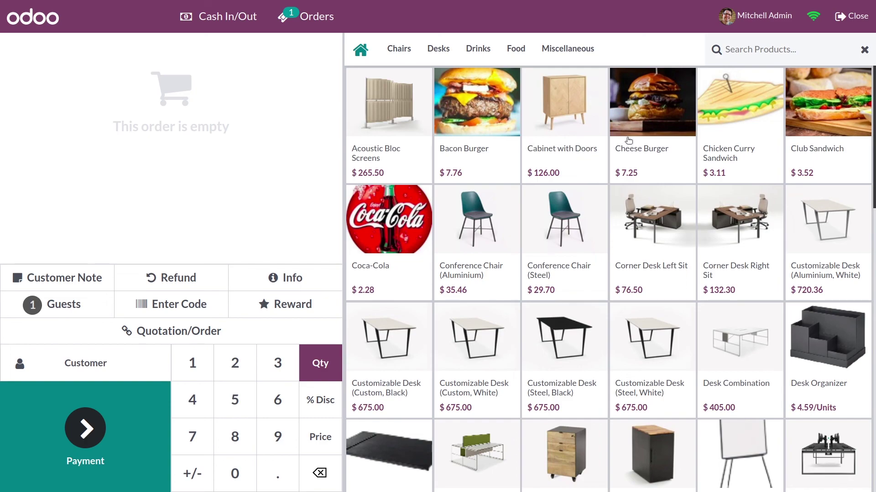
pyautogui.click(738, 145)
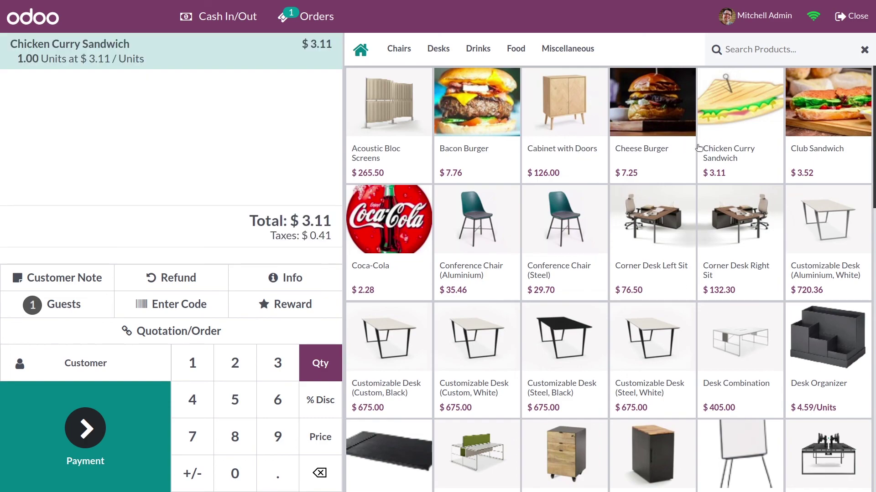
pyautogui.click(674, 149)
# - Set a customer on the order and go to payment of $10.36
pyautogui.click(120, 370)
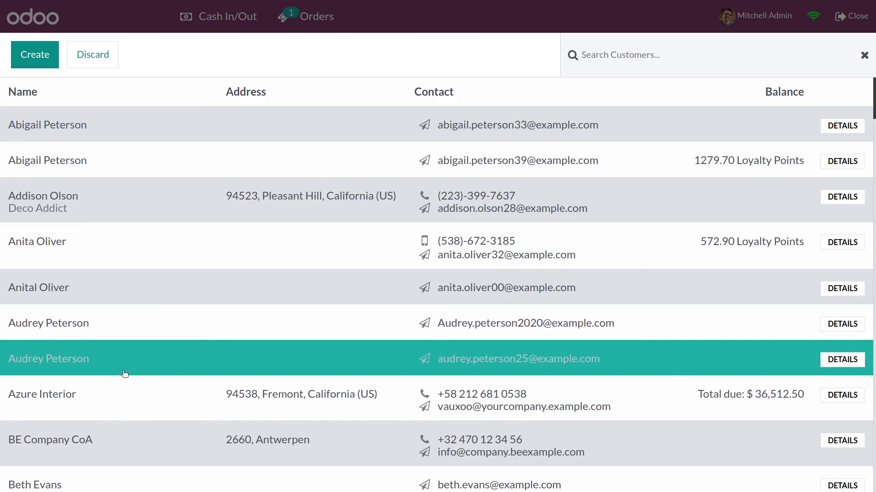
pyautogui.click(206, 219)
pyautogui.click(121, 164)
pyautogui.click(141, 406)
pyautogui.click(126, 314)
pyautogui.click(125, 301)
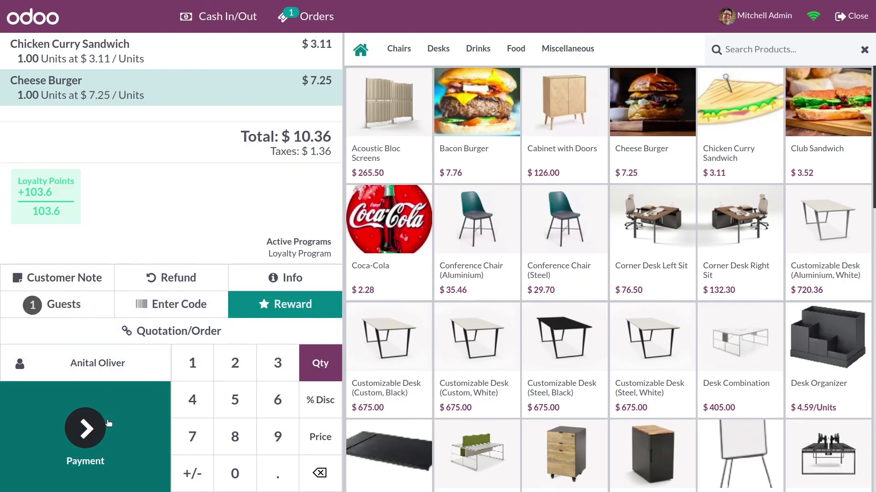
pyautogui.click(109, 424)
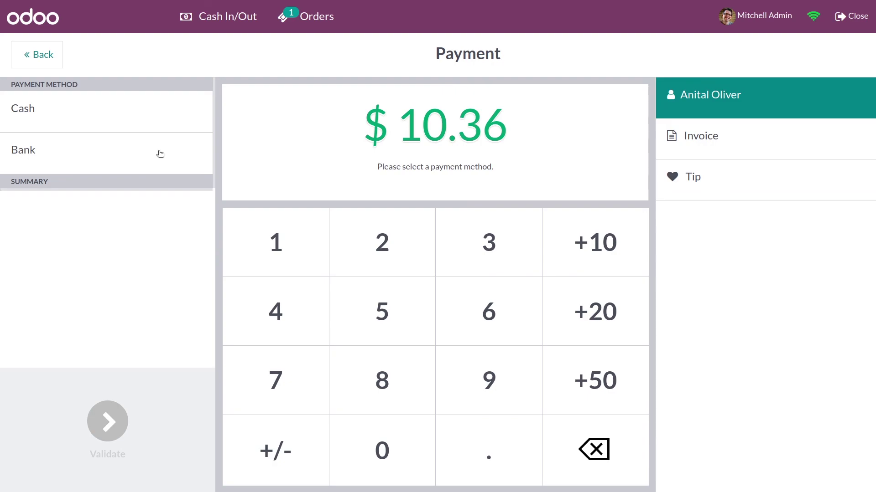
# - Record $11.00 cash for the $10.36 order and bring up the tip entry showing 0.64
pyautogui.click(149, 119)
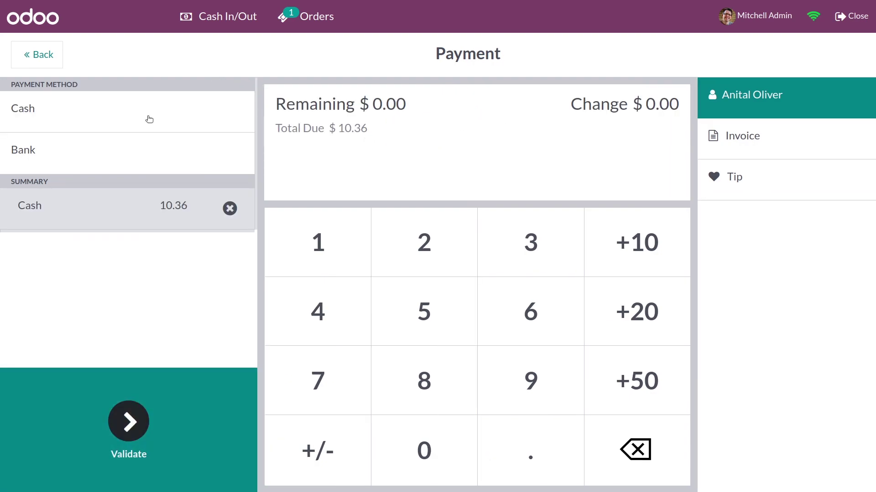
pyautogui.doubleClick(349, 254)
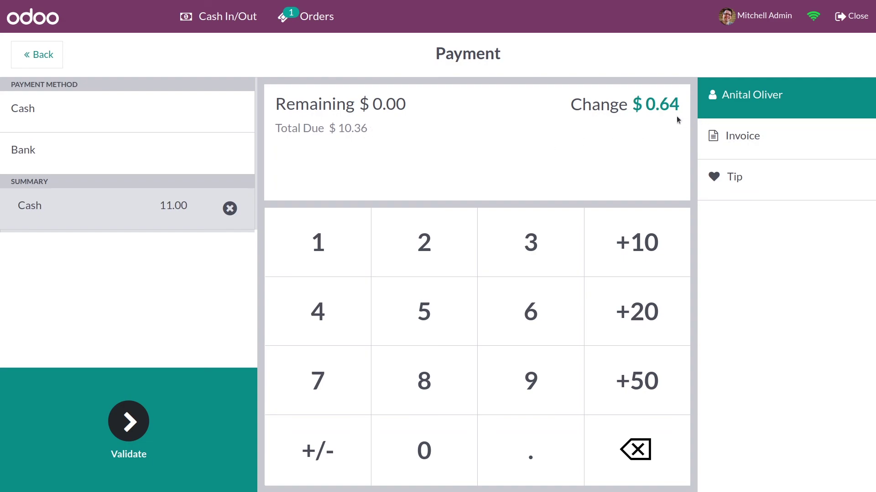
pyautogui.click(770, 185)
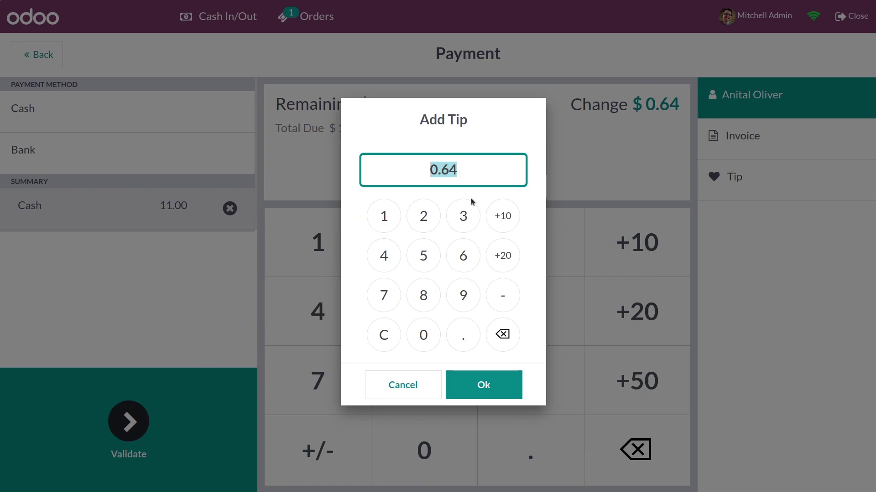
# - Replace the suggested 0.64 tip with a $26.00 tip
pyautogui.click(513, 339)
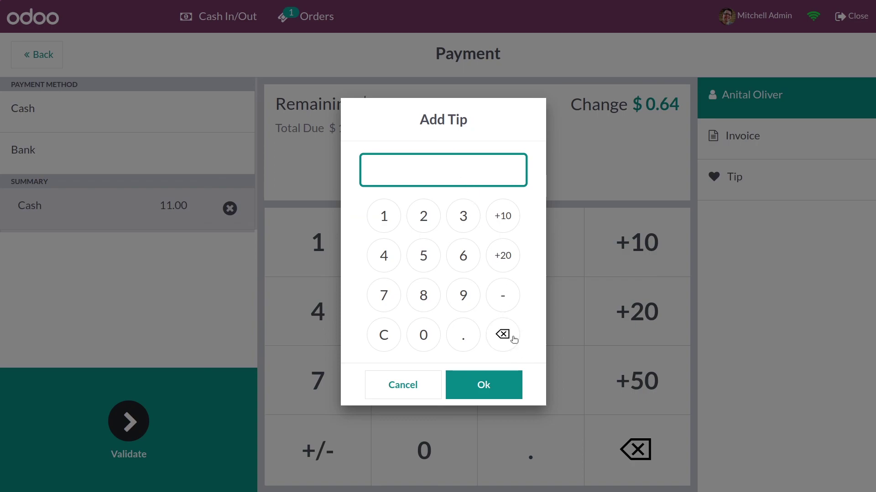
pyautogui.click(431, 222)
pyautogui.click(462, 257)
pyautogui.click(501, 389)
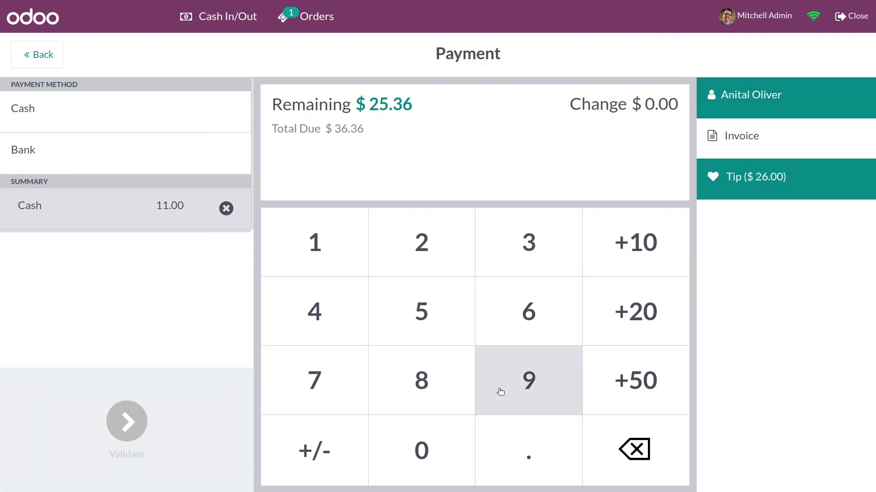
# - Remove the old cash lines, pay the full $36.36 in cash and validate
pyautogui.click(101, 130)
pyautogui.click(228, 208)
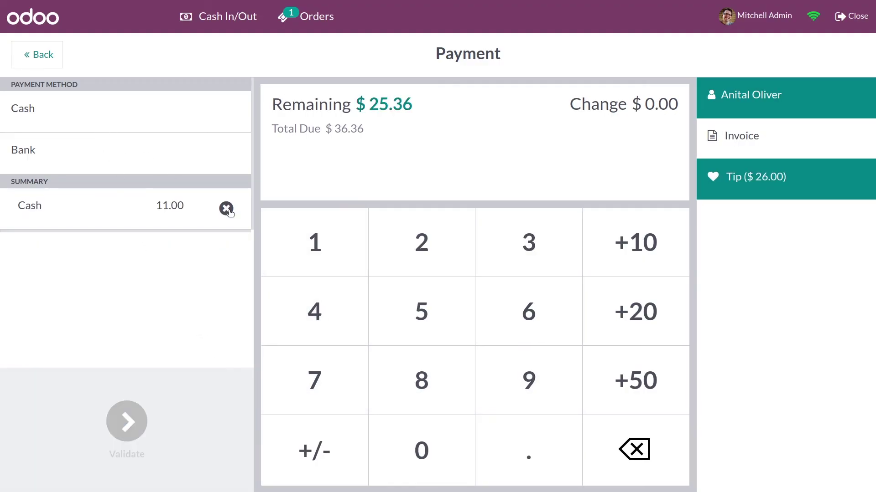
pyautogui.click(225, 215)
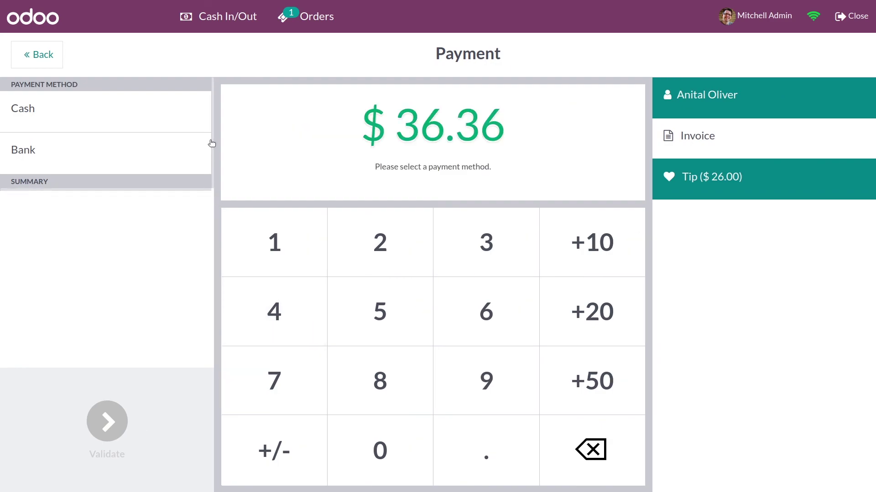
pyautogui.click(151, 112)
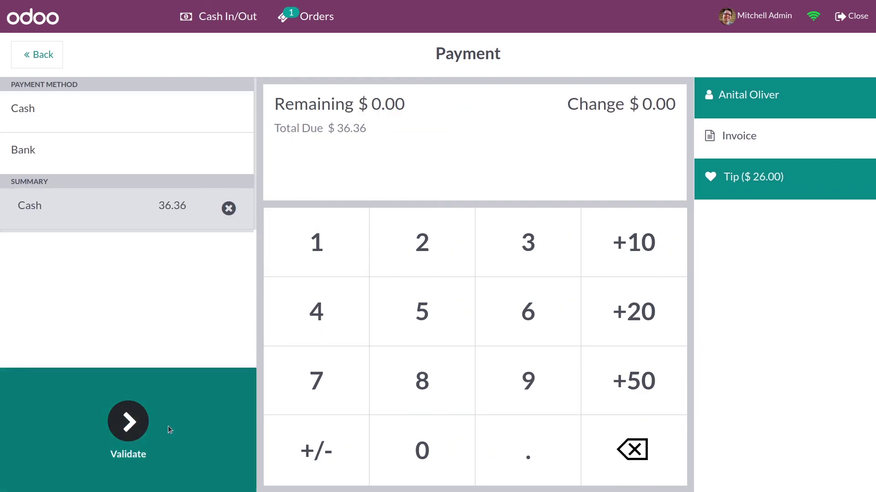
pyautogui.click(135, 433)
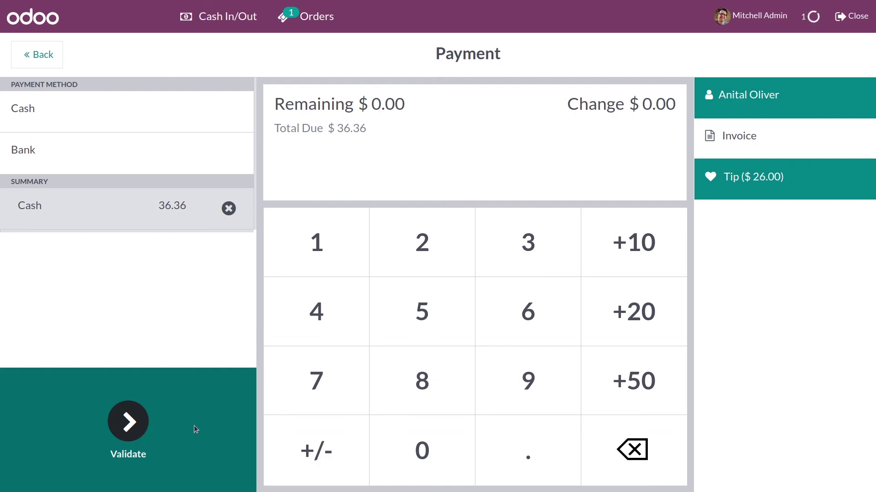
# - Validate the order, skip syncing the unsynced orders, and scroll through the receipt
pyautogui.click(131, 425)
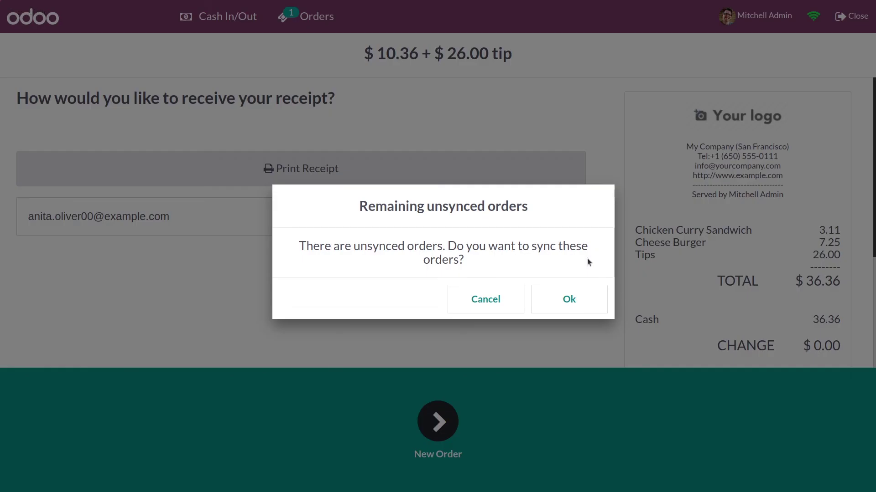
pyautogui.click(510, 300)
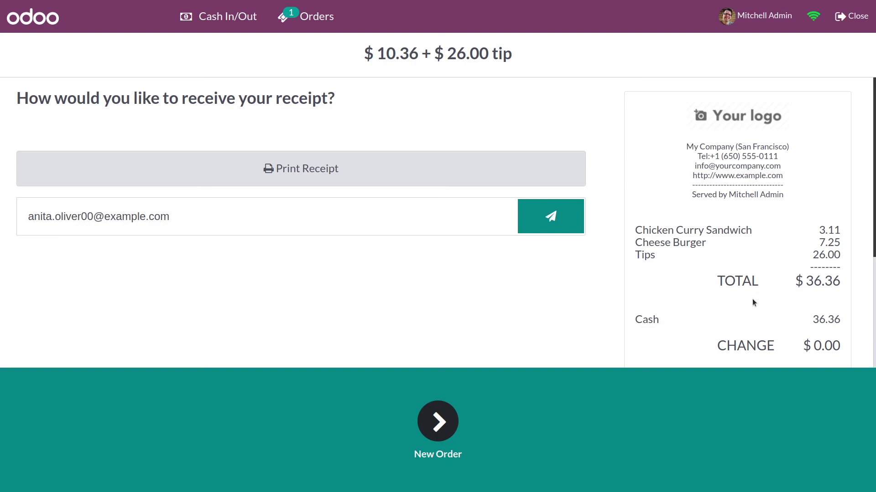
pyautogui.scroll(-2, 753, 292)
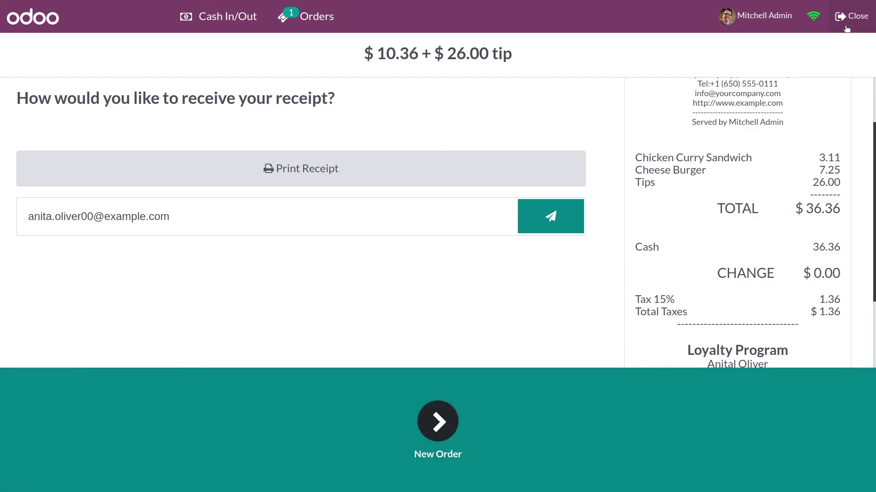
# - Close the session and dismiss the Payments Difference prompt to reach the $77.89 closing summary
pyautogui.click(846, 23)
pyautogui.click(241, 391)
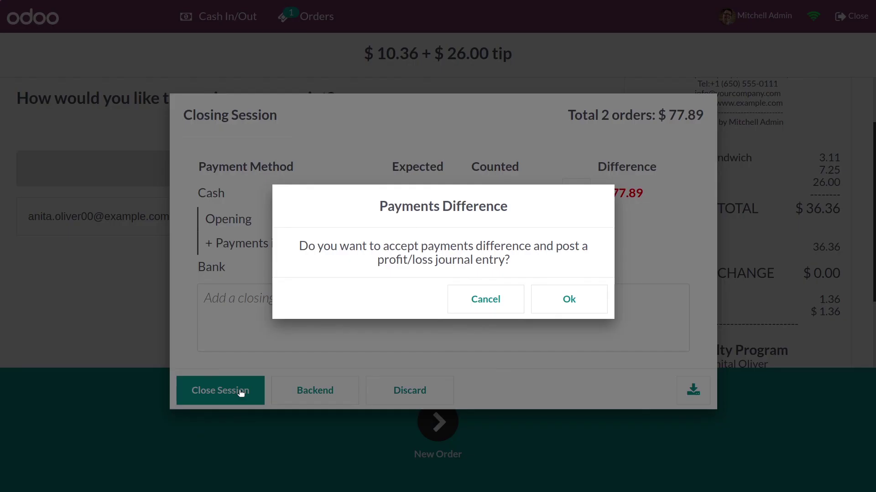
pyautogui.click(569, 300)
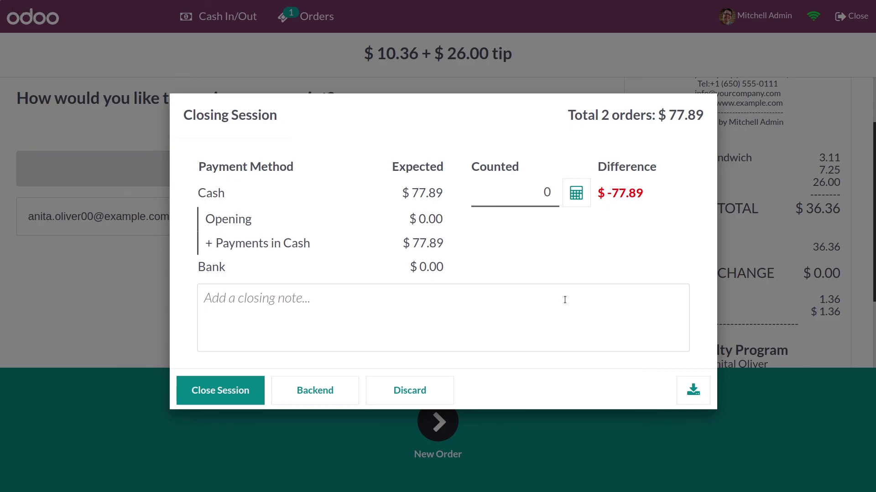